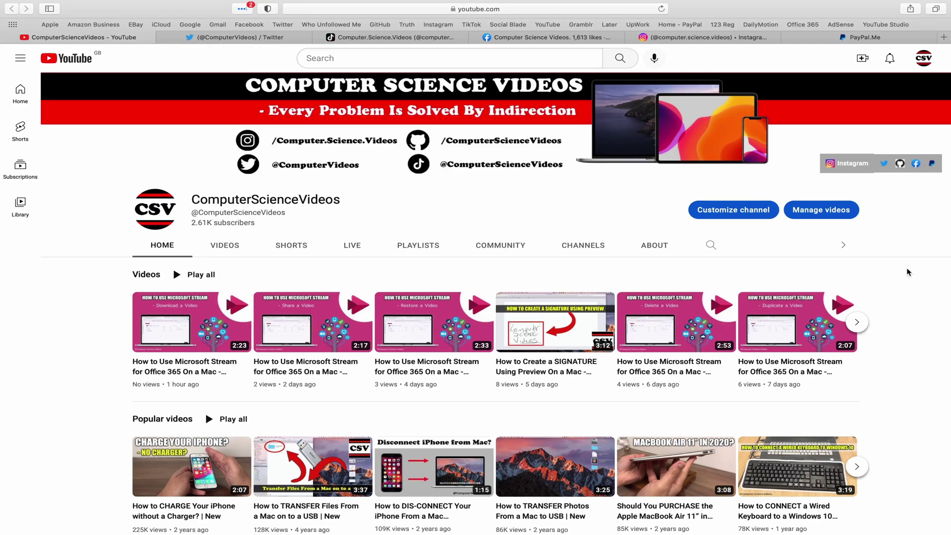
Step: View the Twitter, TikTok, Facebook, Instagram and PayPal.Me pages in Safari one after another
left_click(223, 43)
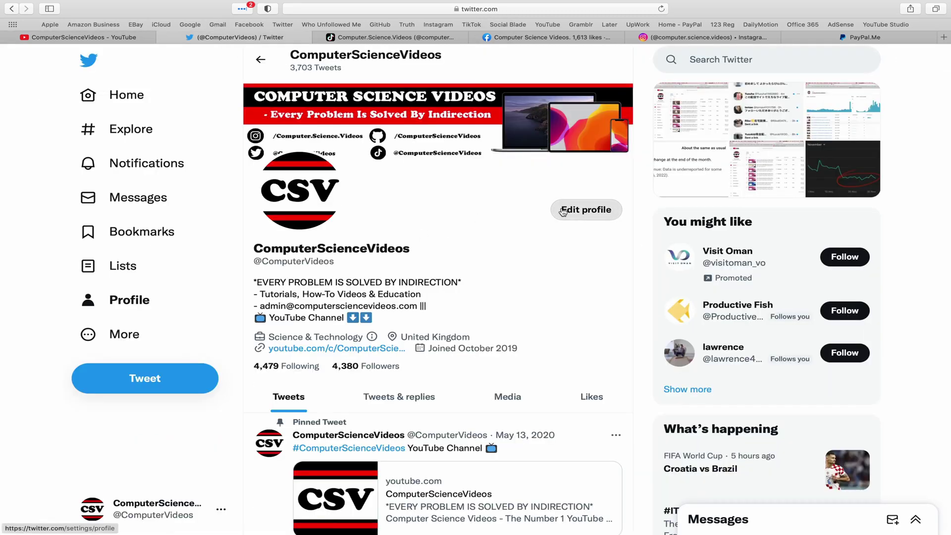
left_click(415, 42)
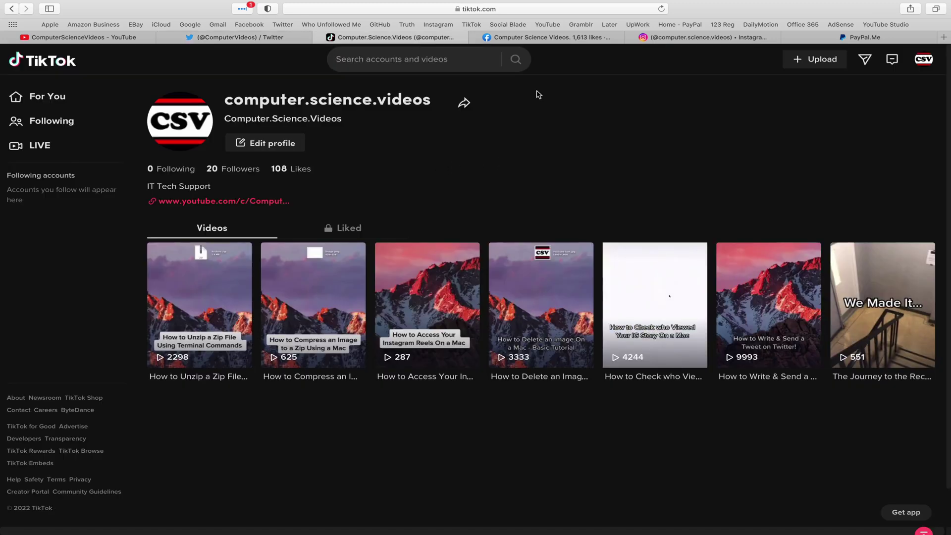
left_click(553, 37)
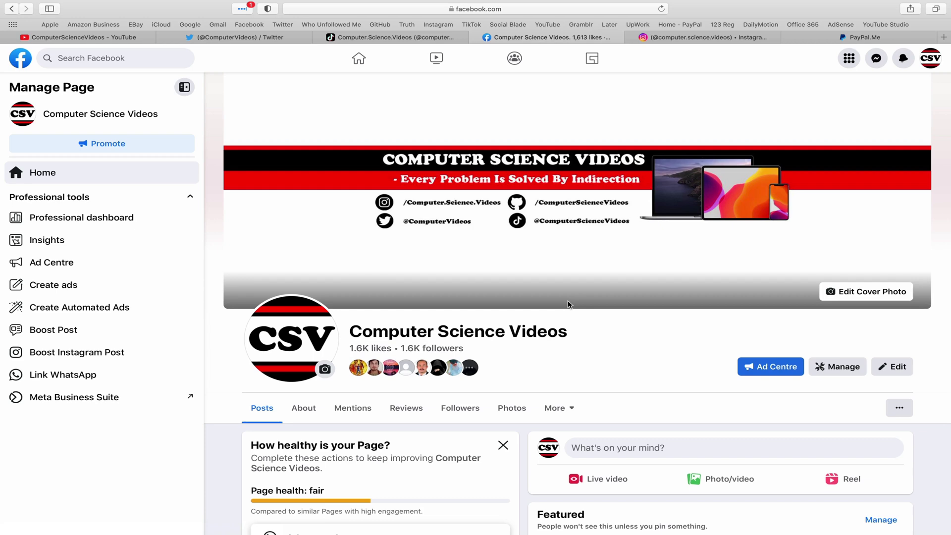
left_click(708, 37)
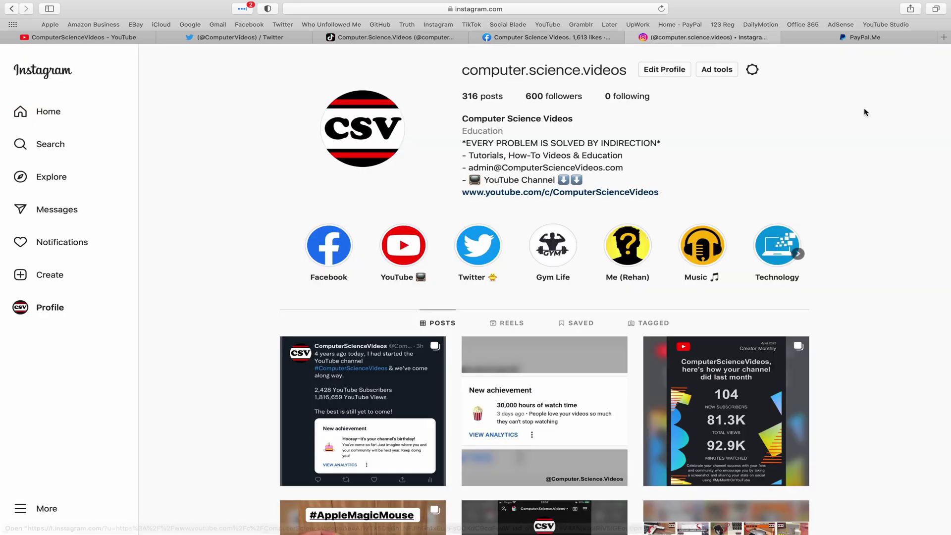
left_click(896, 37)
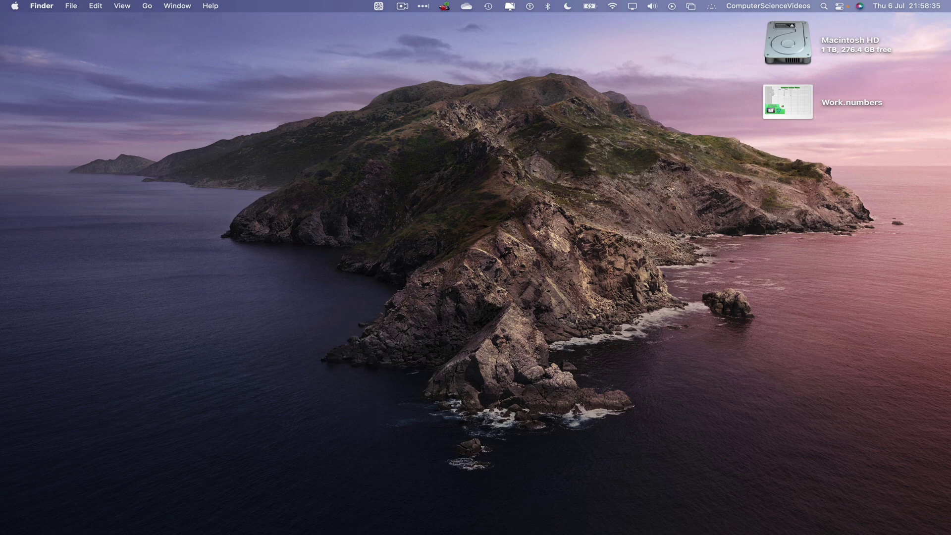
Step: Launch Numbers from Launchpad and open Work.numbers from the Desktop
left_click(114, 515)
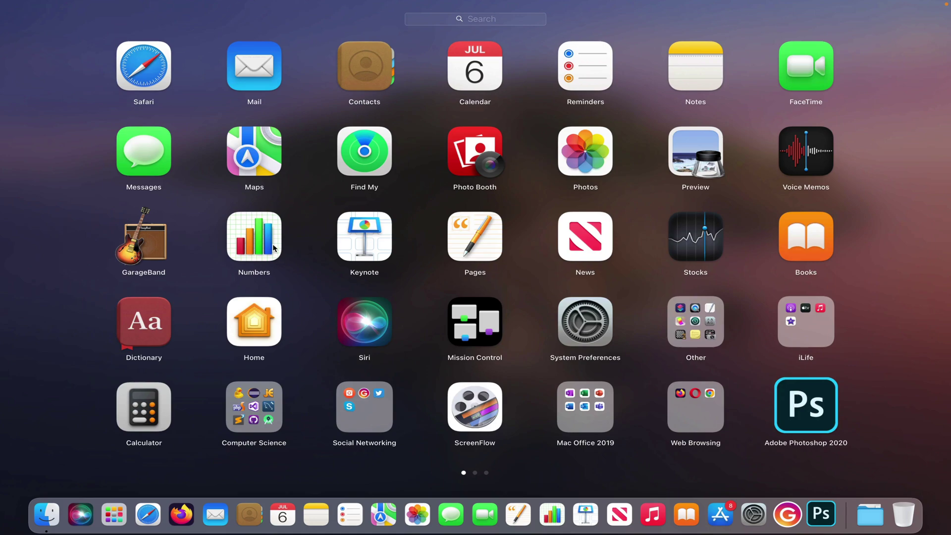
left_click(255, 233)
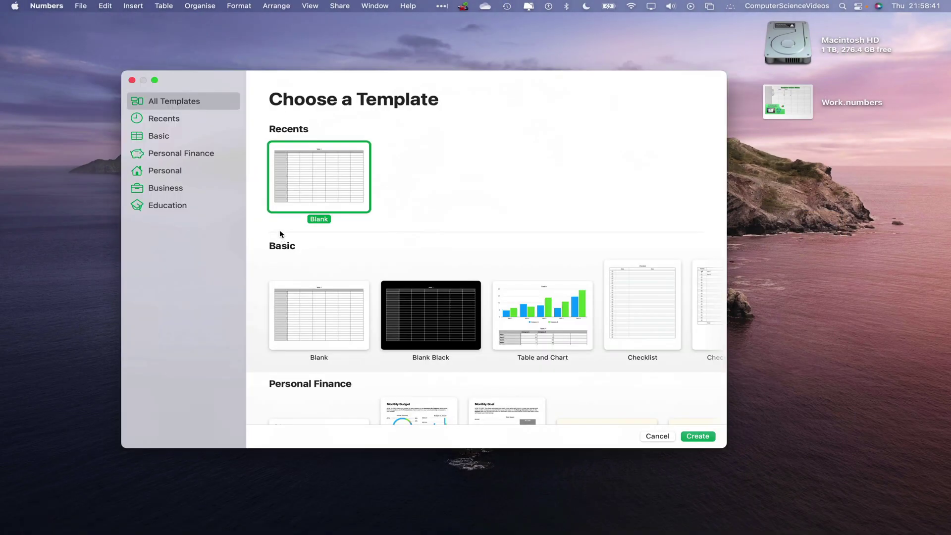
left_click(81, 6)
left_click(88, 31)
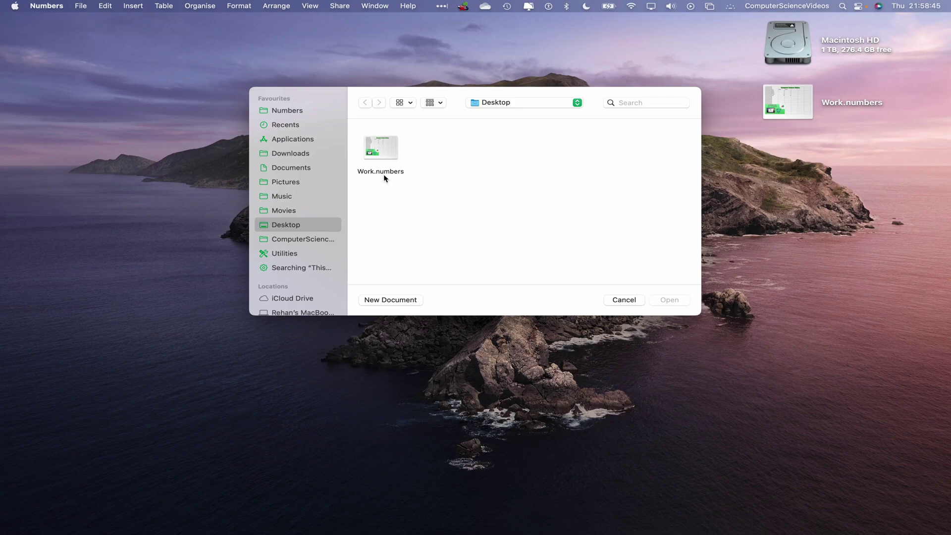
left_click(382, 149)
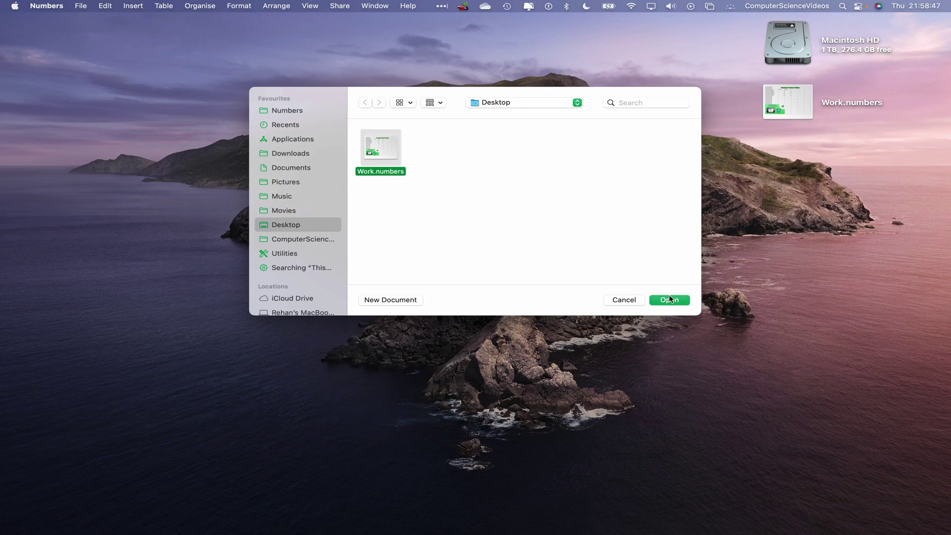
left_click(687, 304)
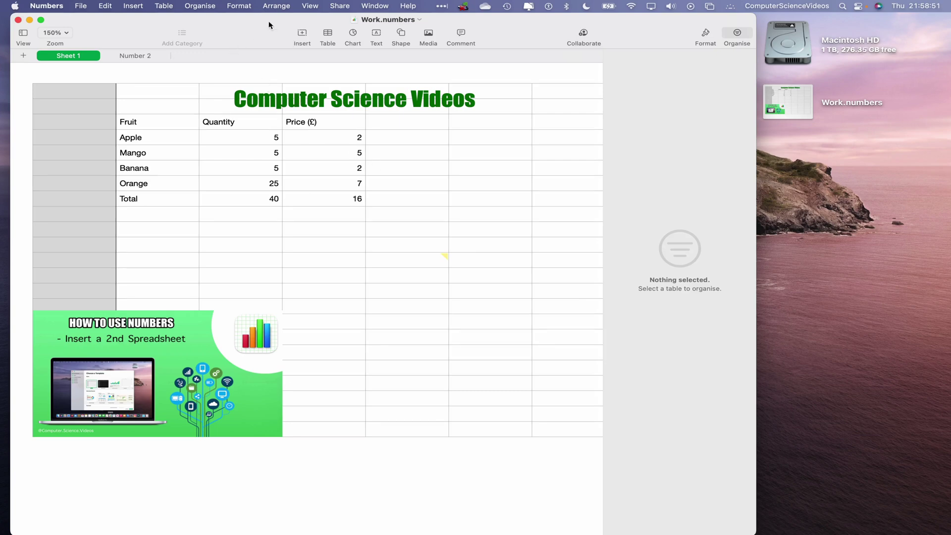
Step: Export to Excel with one worksheet per table, a summary worksheet, and .xlsx format
left_click(82, 5)
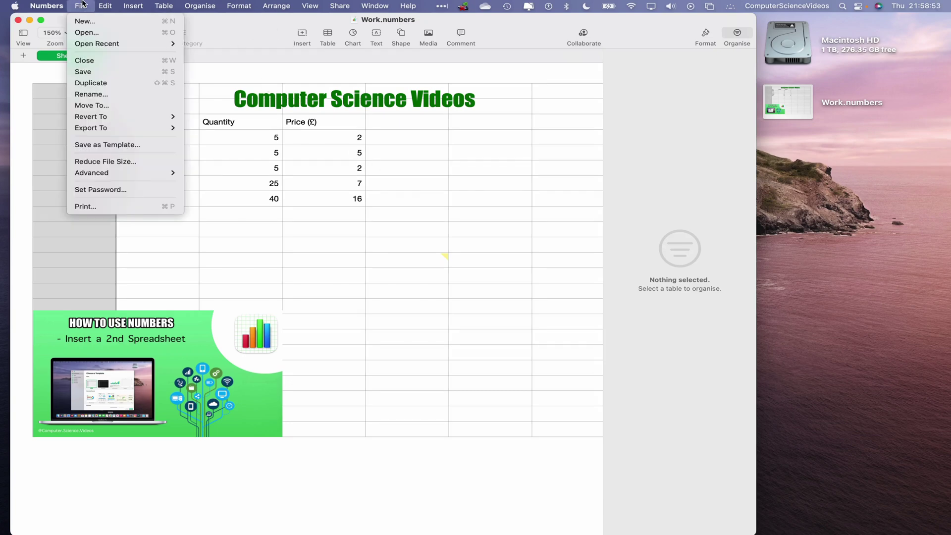
mouse_move(132, 131)
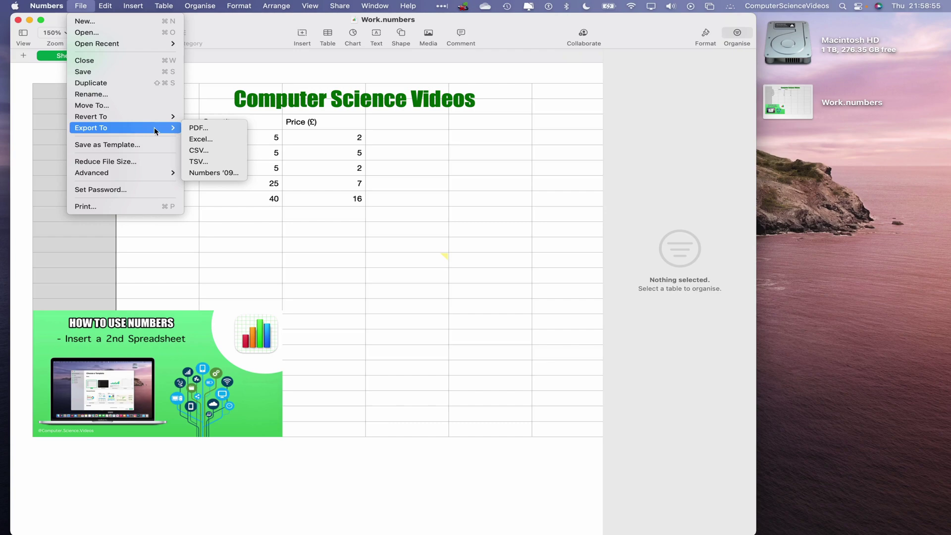
left_click(223, 139)
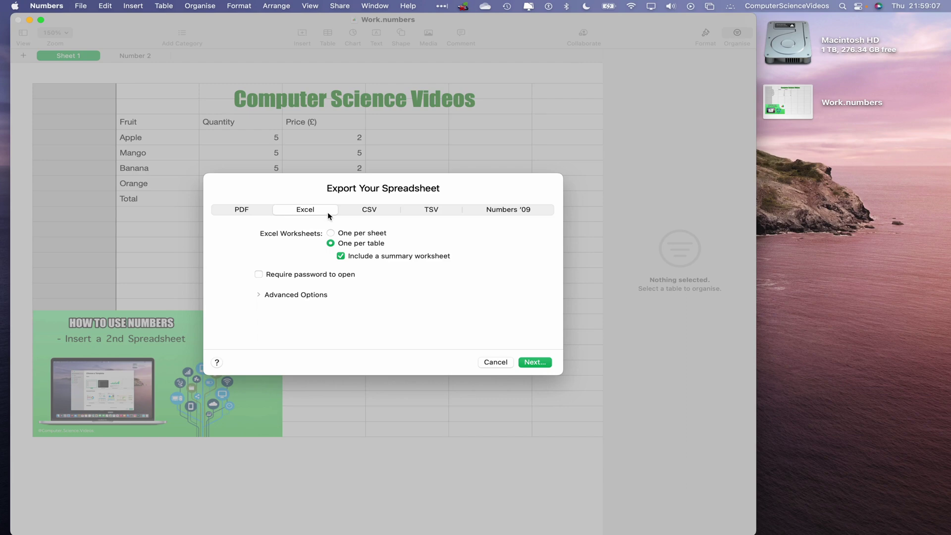
left_click(266, 296)
left_click(356, 314)
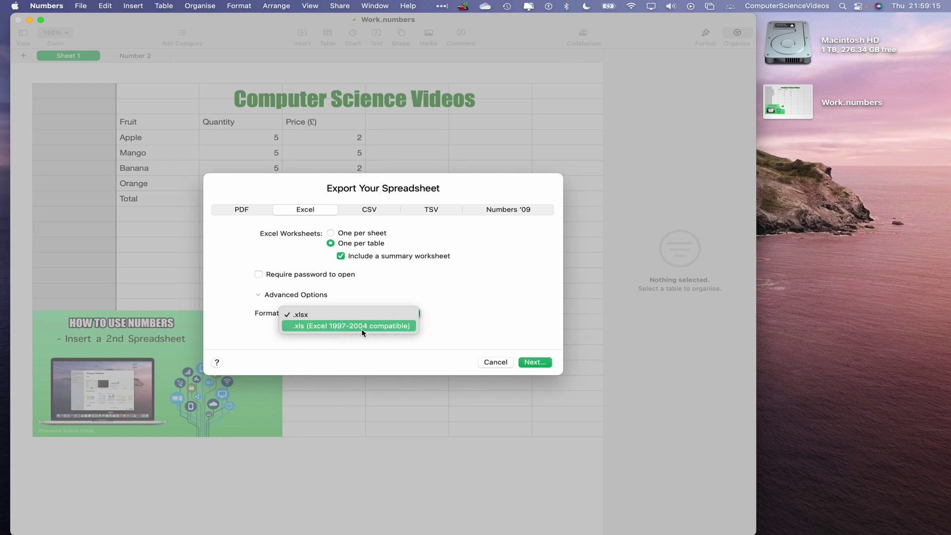
left_click(451, 325)
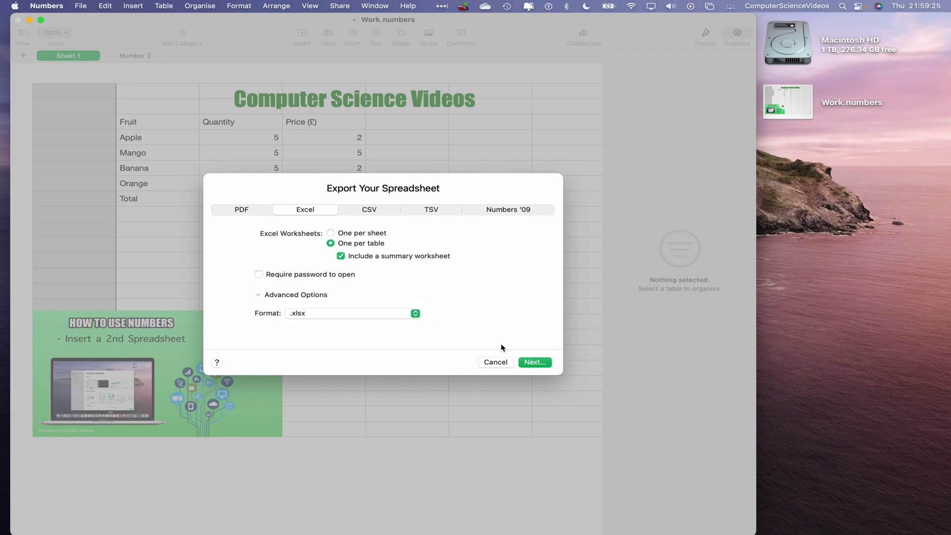
Step: Save the export as Work.xlsx on the Desktop
left_click(534, 363)
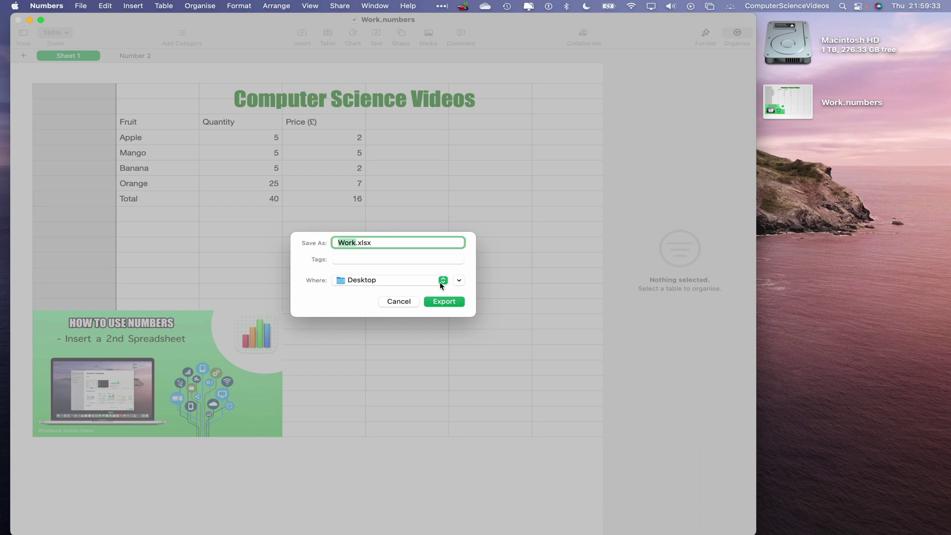
left_click(459, 280)
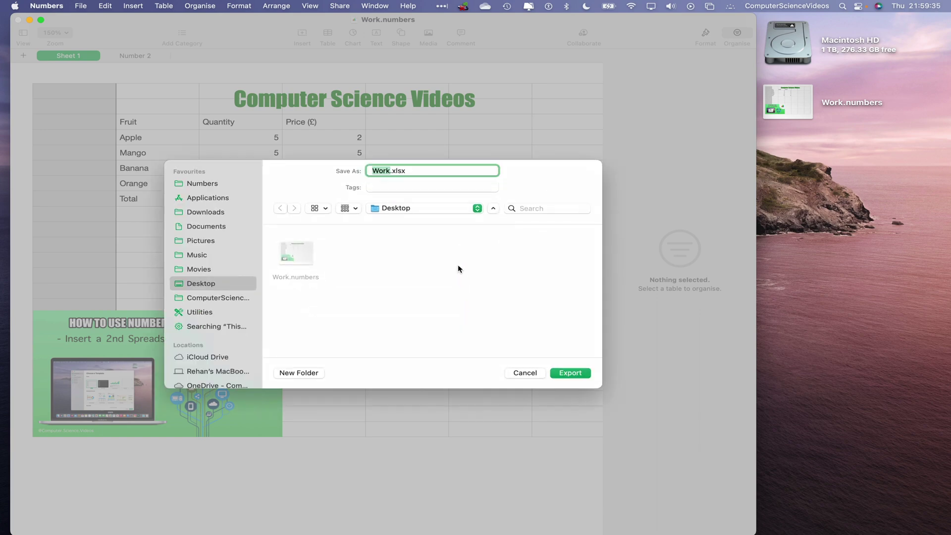
left_click(494, 208)
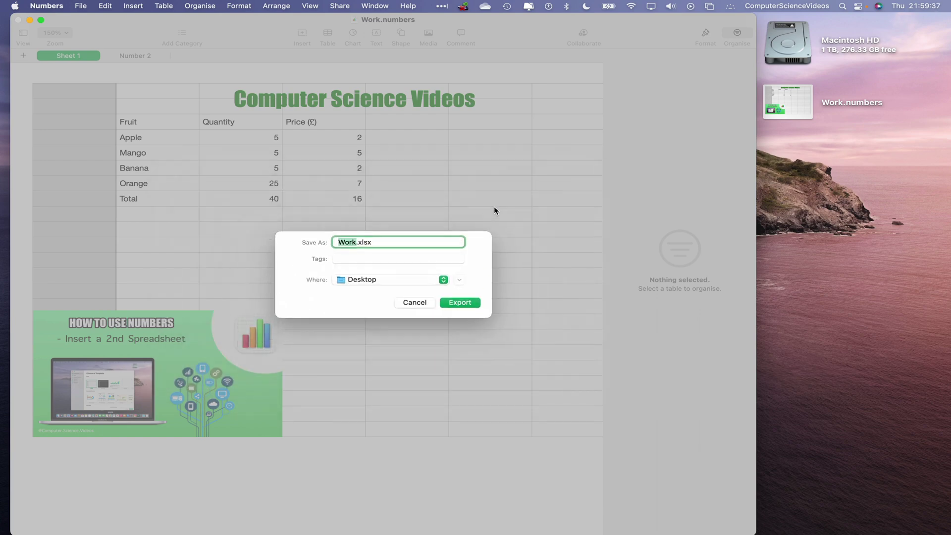
left_click(462, 301)
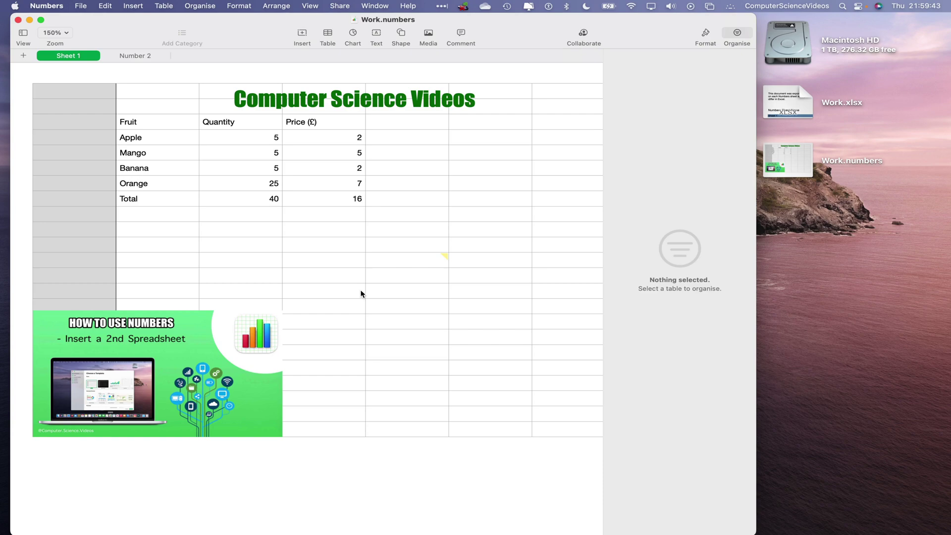
Step: Minimise Numbers and open Work.xlsx from the desktop in a full-screen Excel window
left_click(30, 19)
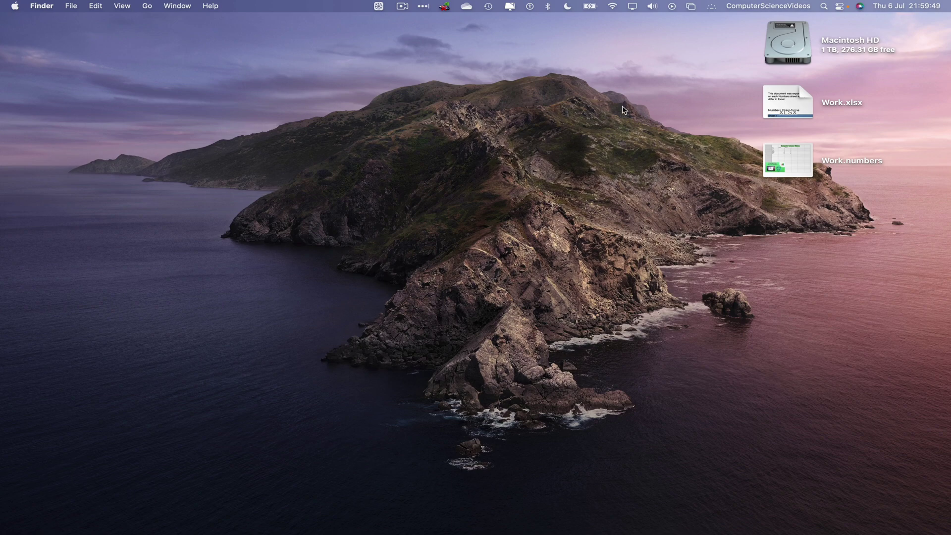
double_click(788, 96)
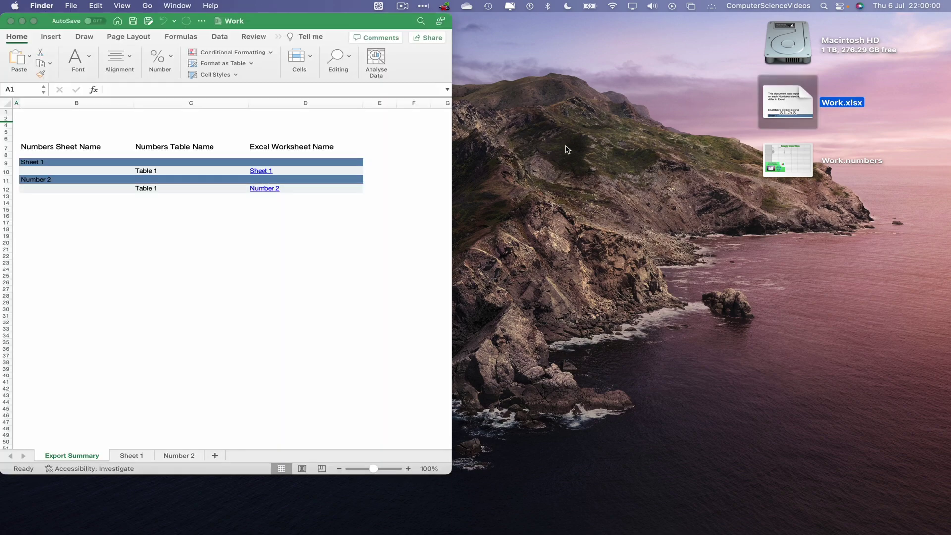
left_click(275, 276)
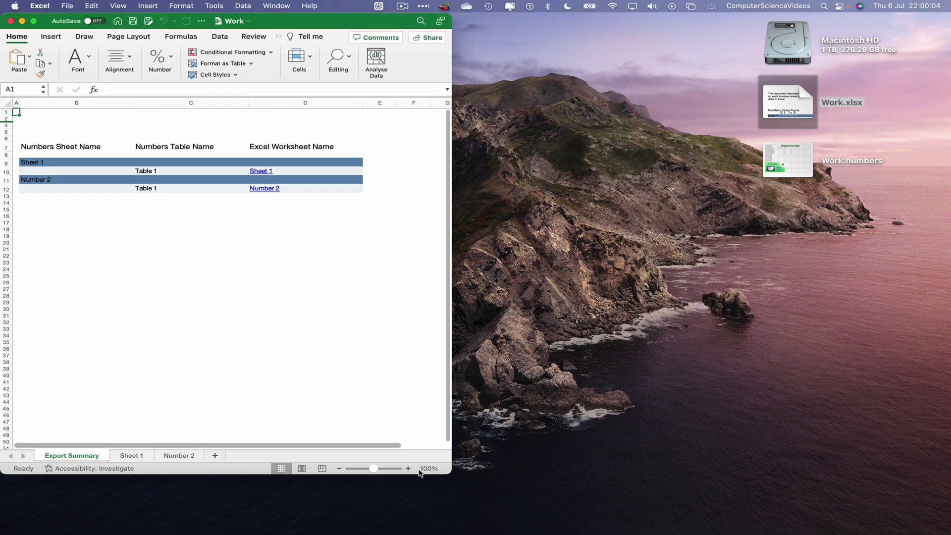
left_click_drag(451, 473, 482, 478)
double_click(482, 478)
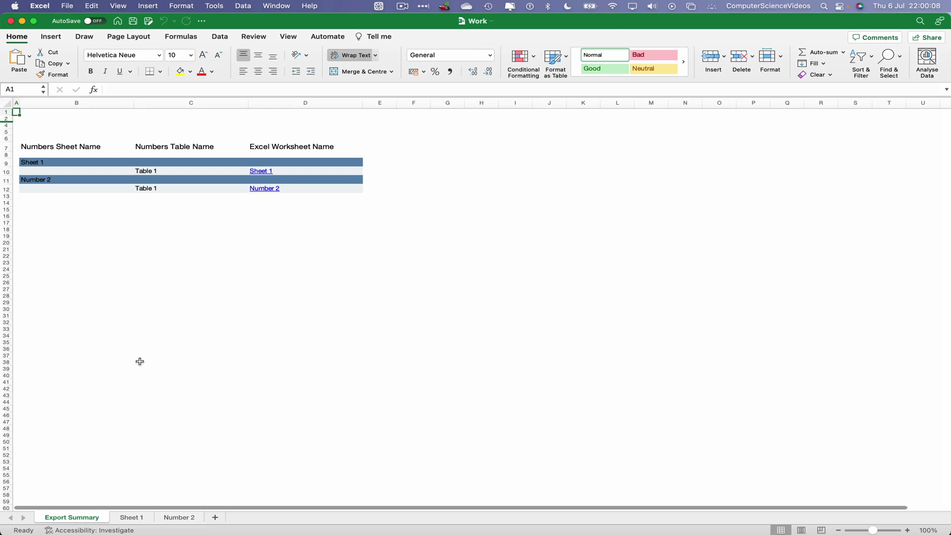
Step: Follow the Sheet 1 and Number 2 links from the Export Summary worksheet to view each sheet
left_click(261, 173)
left_click(261, 172)
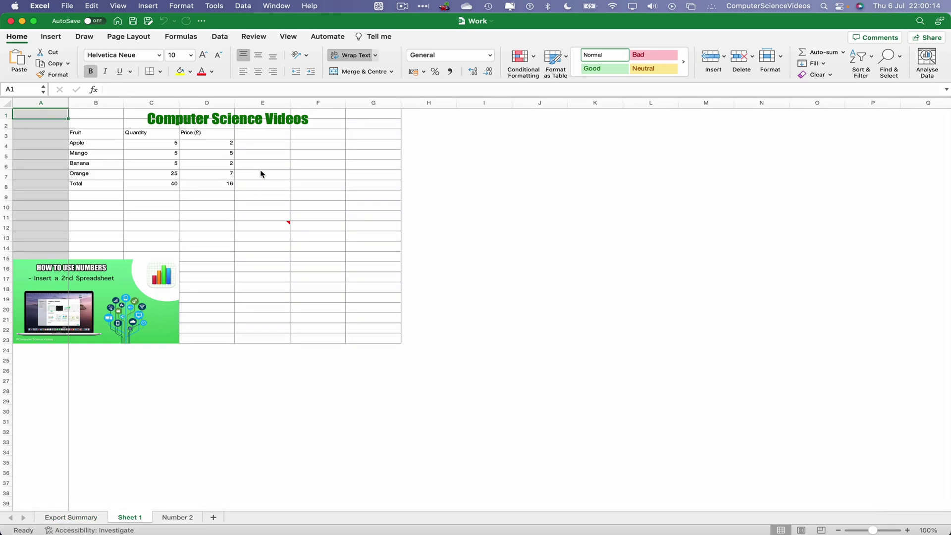
left_click(75, 517)
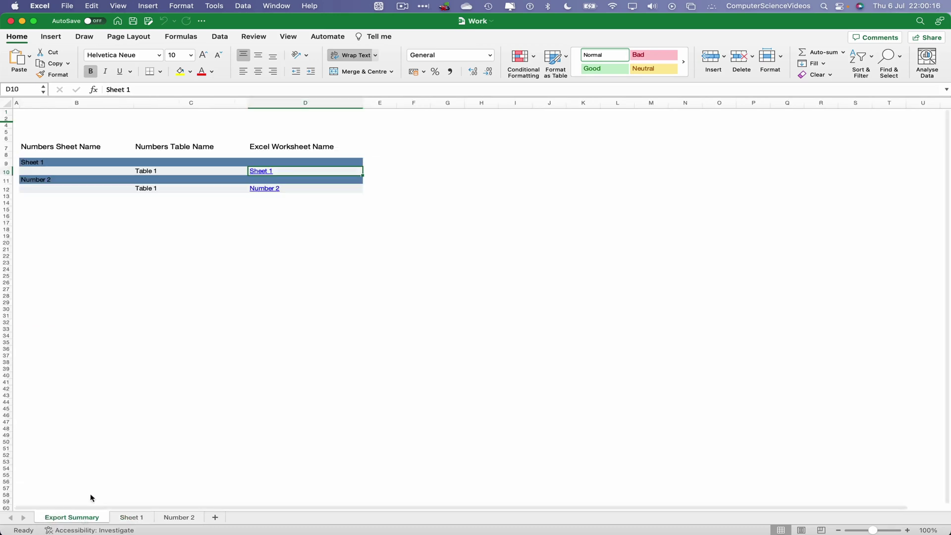
left_click(264, 189)
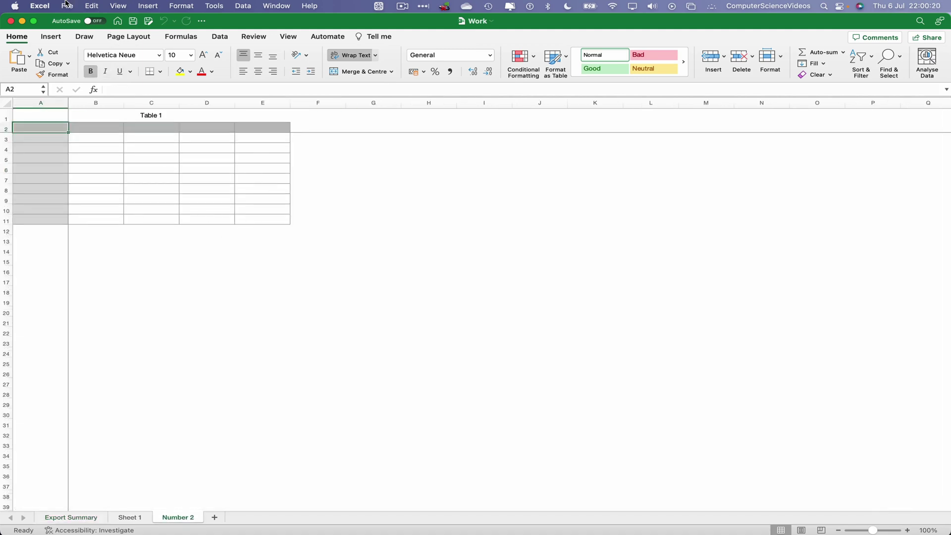
left_click(51, 8)
Step: Quit Excel, then restore the minimised Work.numbers window and quit Numbers
left_click(62, 122)
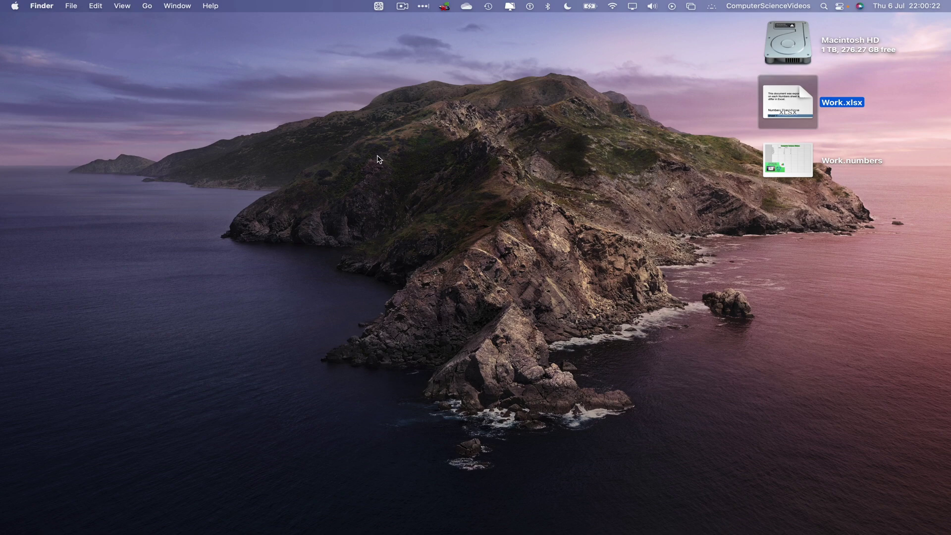
mouse_move(792, 527)
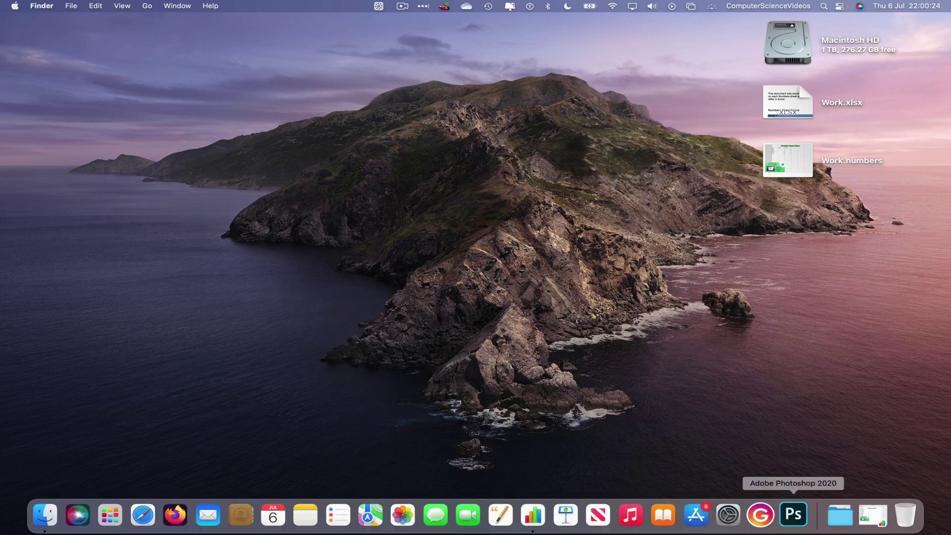
left_click(873, 515)
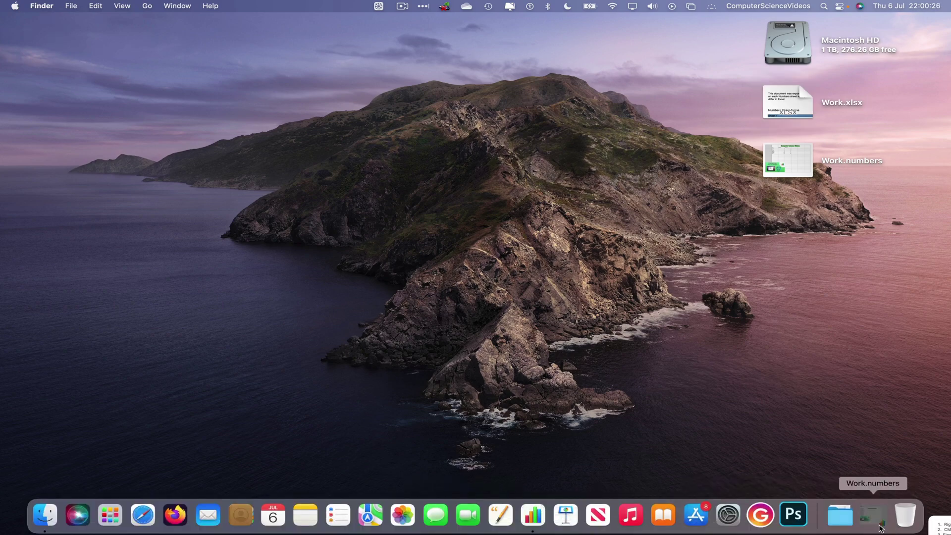
left_click(46, 6)
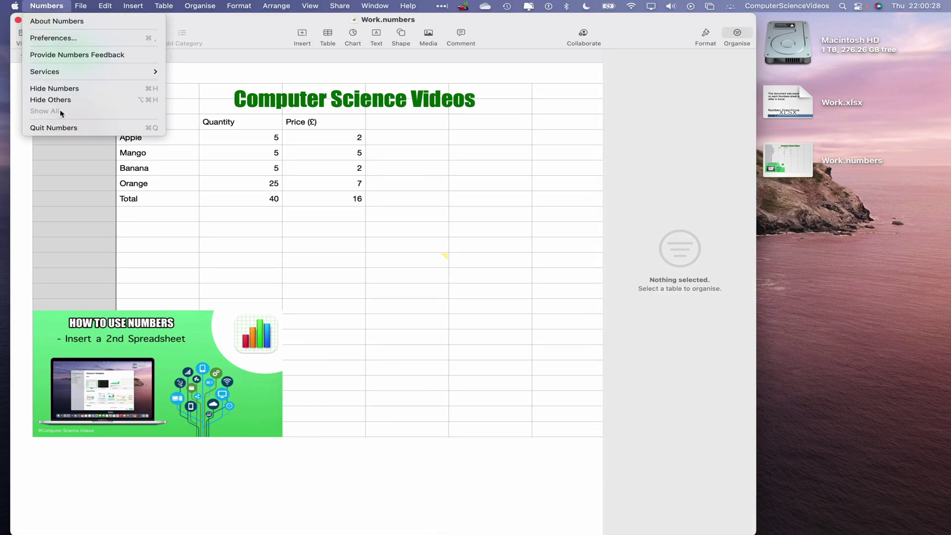
left_click(65, 129)
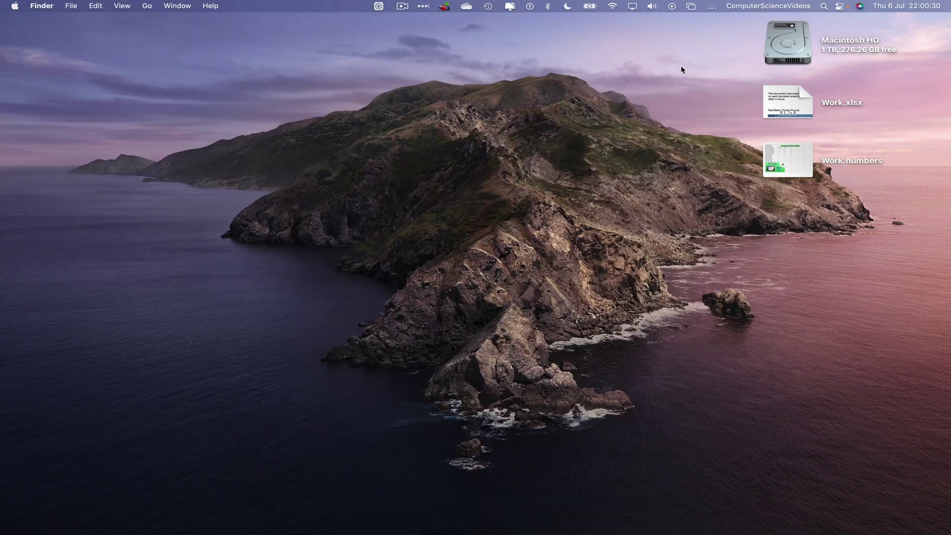